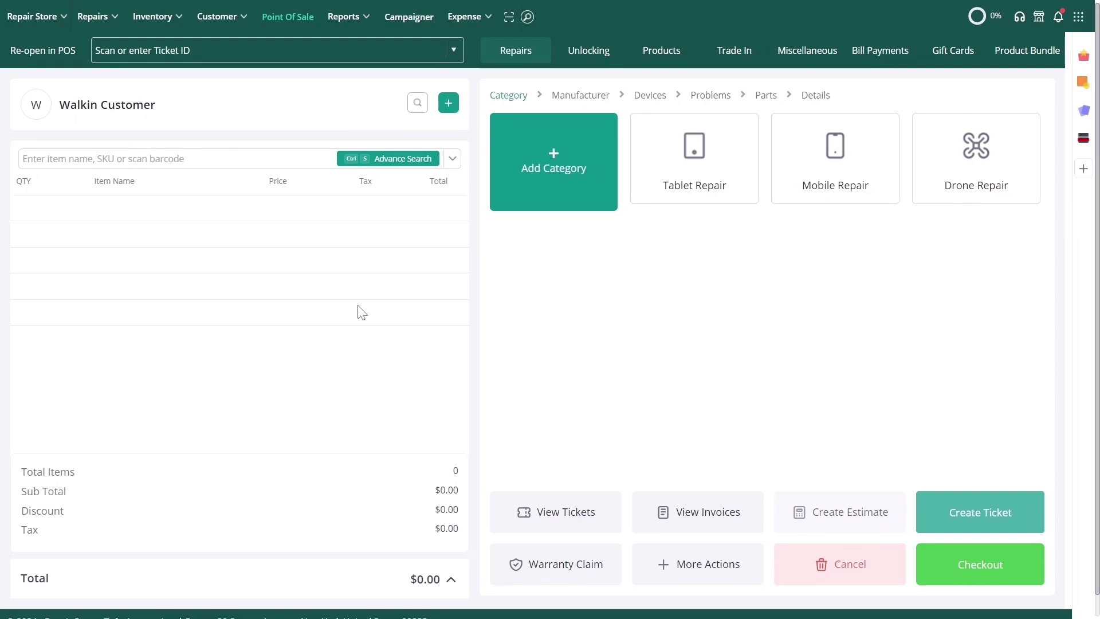
# Search the purchase orders for PO-028 and choose Create GRN from its actions menu.
pyautogui.click(174, 20)
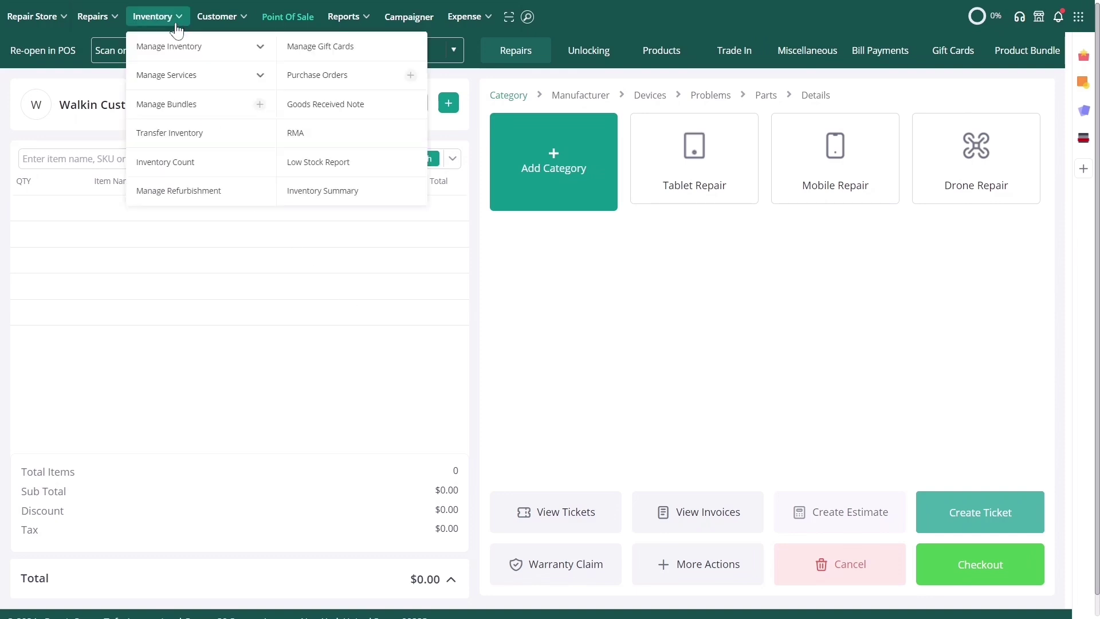
pyautogui.click(327, 86)
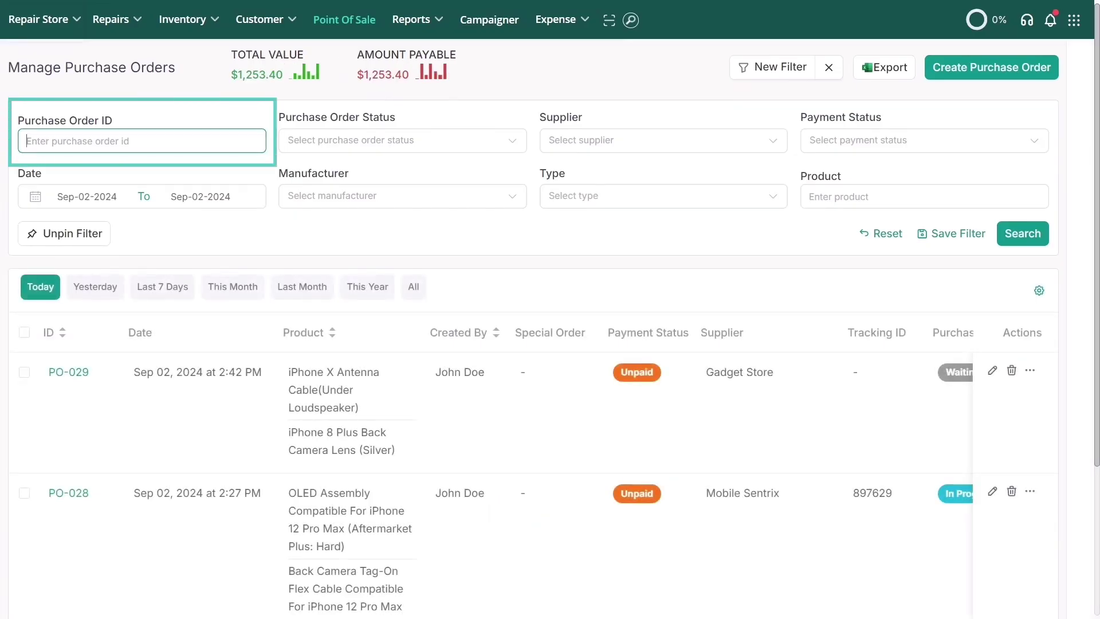
pyautogui.write('PO-028')
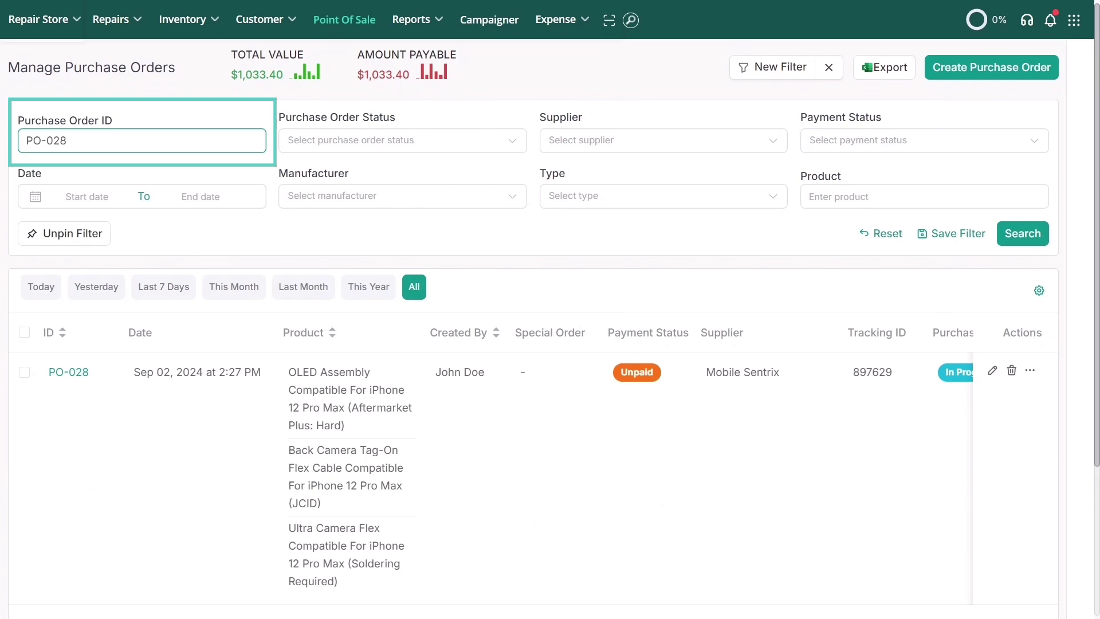
pyautogui.click(1030, 373)
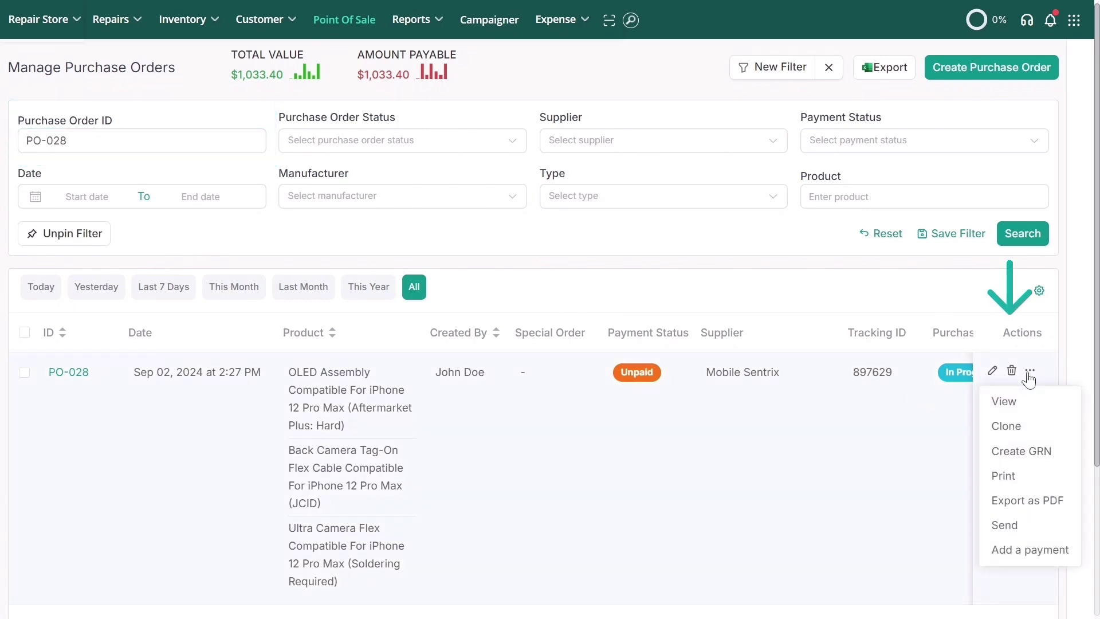
pyautogui.click(1038, 452)
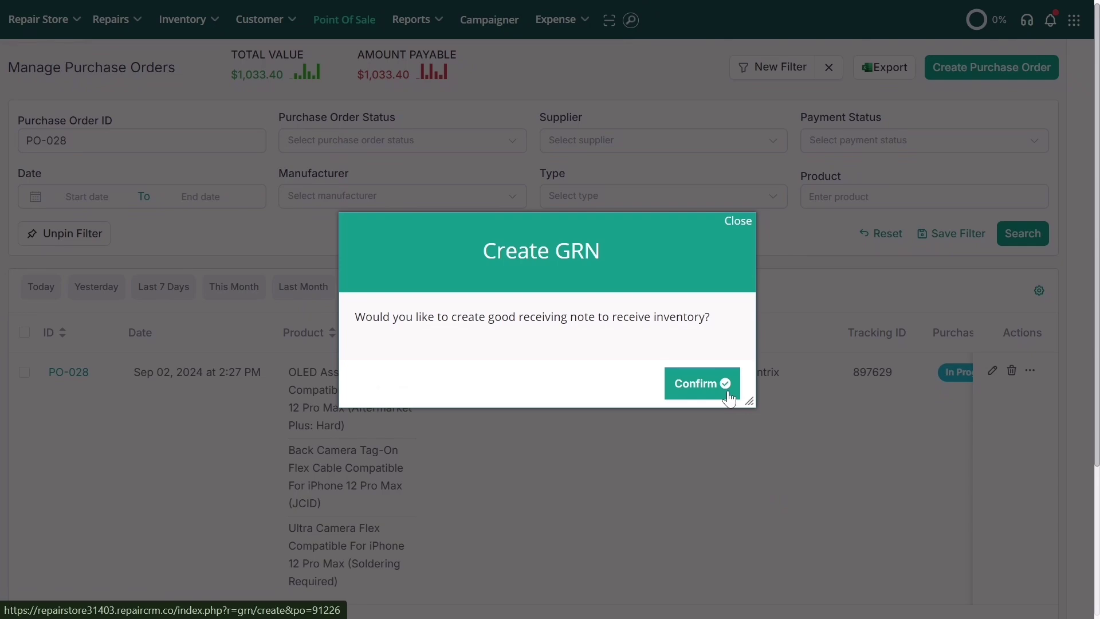
# Confirm the goods received note for PO-028 and add the note 'Received on time.'.
pyautogui.click(701, 384)
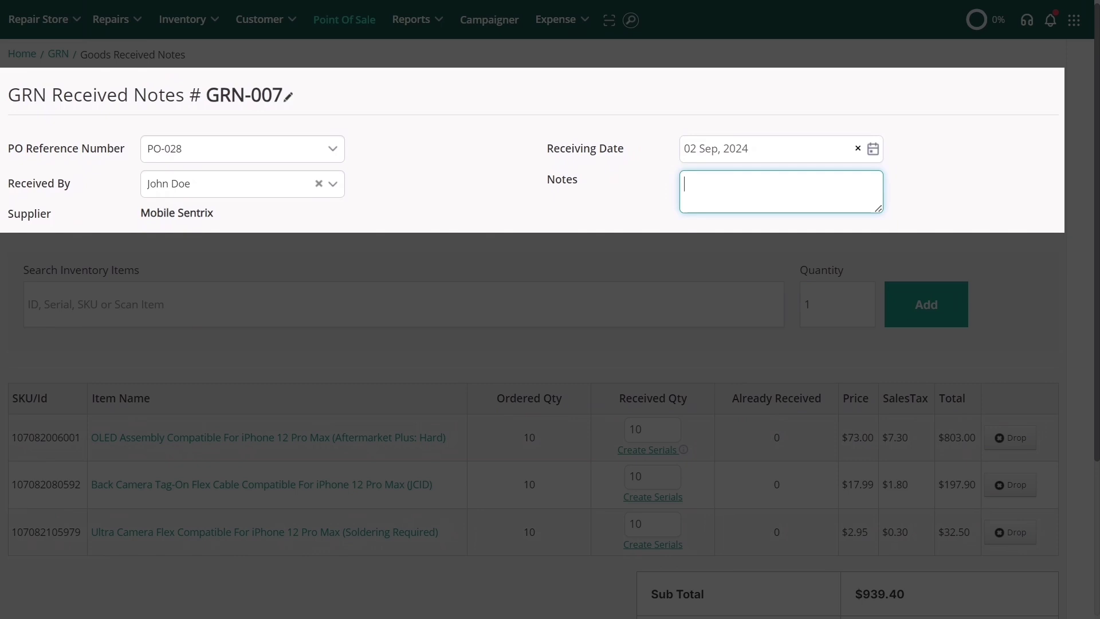
pyautogui.write('Received on time.')
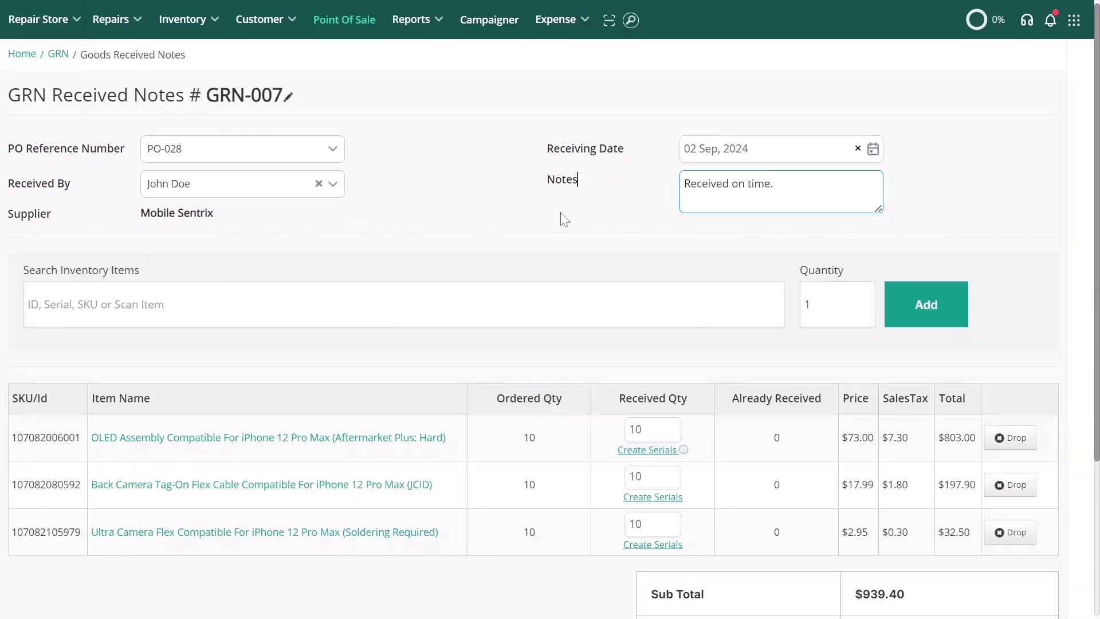
pyautogui.click(565, 219)
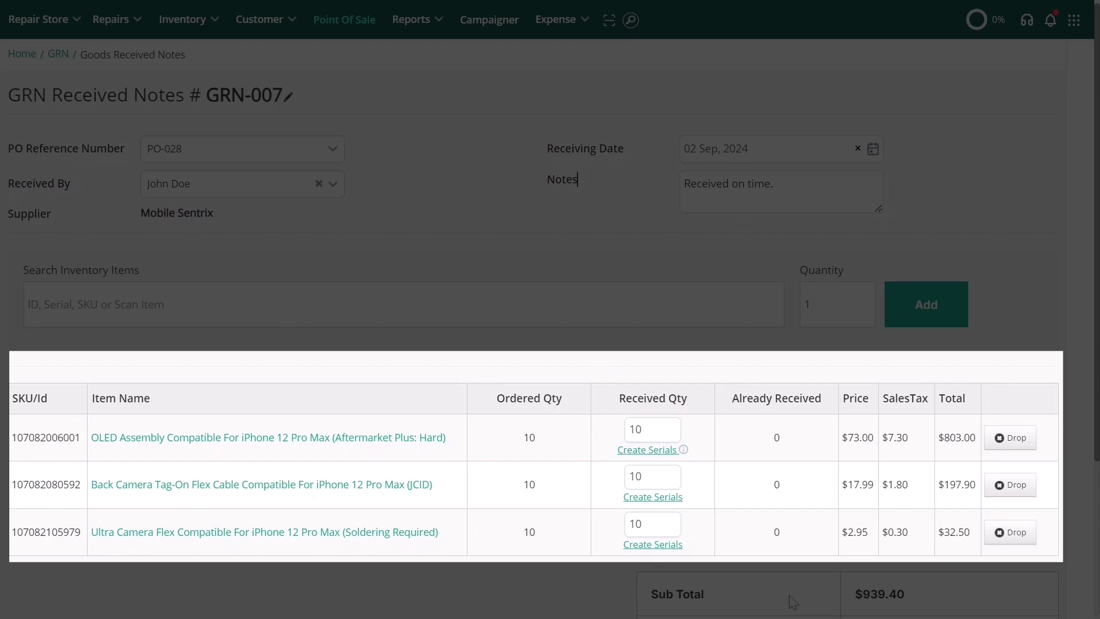
# Drop Ultra Camera Flex and keep OLED Assembly and Back Camera received quantities at 10.
pyautogui.click(992, 537)
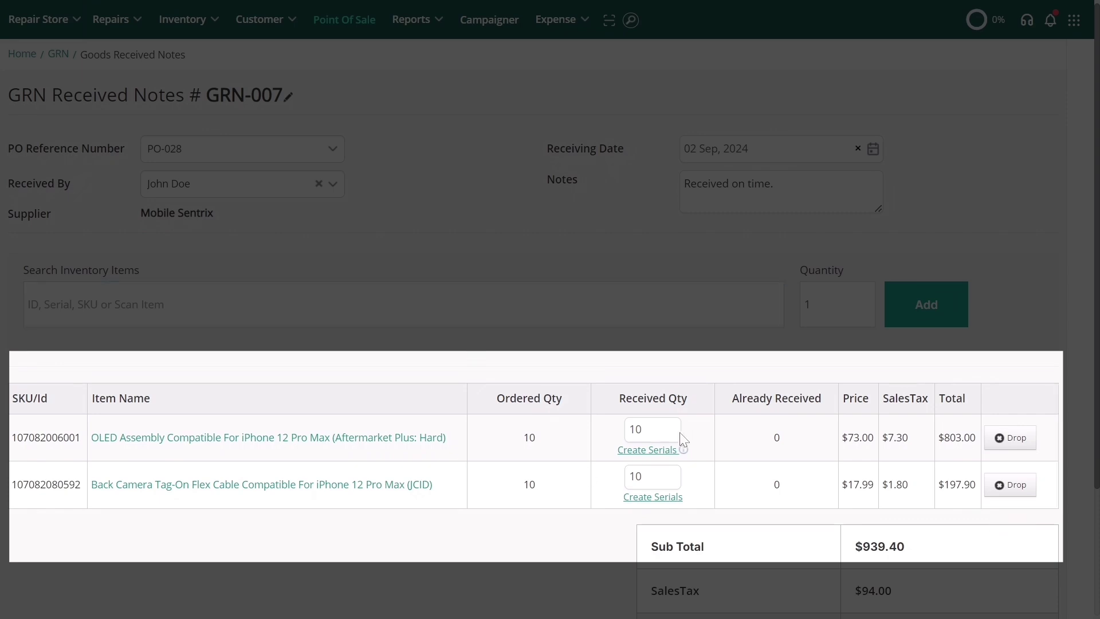
pyautogui.click(658, 430)
pyautogui.moveTo(658, 431); pyautogui.dragTo(616, 432)
pyautogui.moveTo(666, 472); pyautogui.dragTo(616, 486)
pyautogui.write('10')
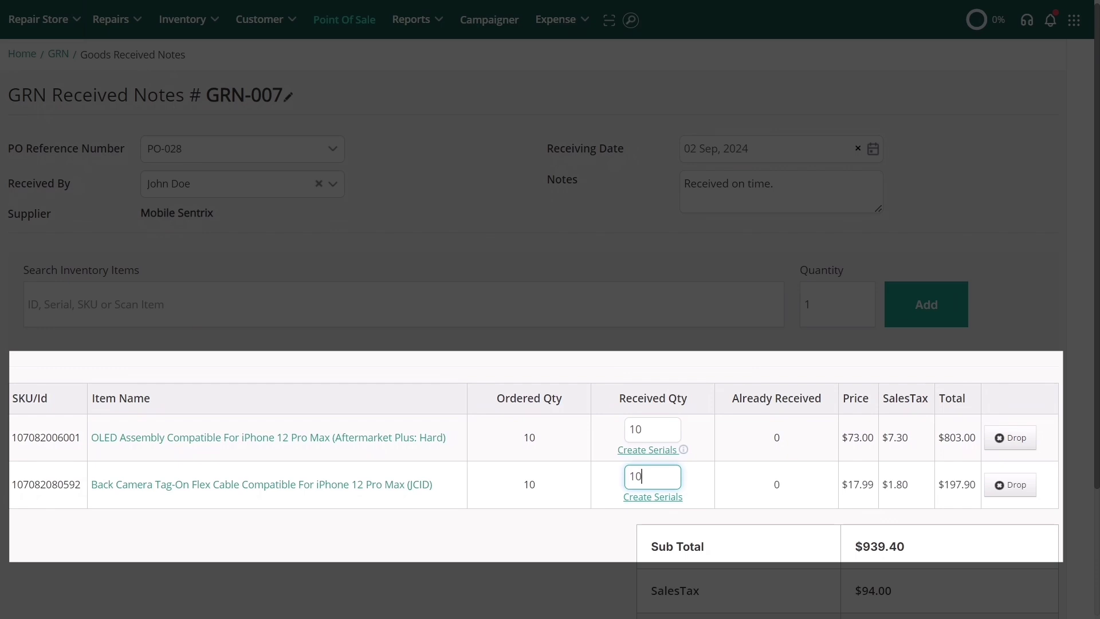
pyautogui.click(828, 453)
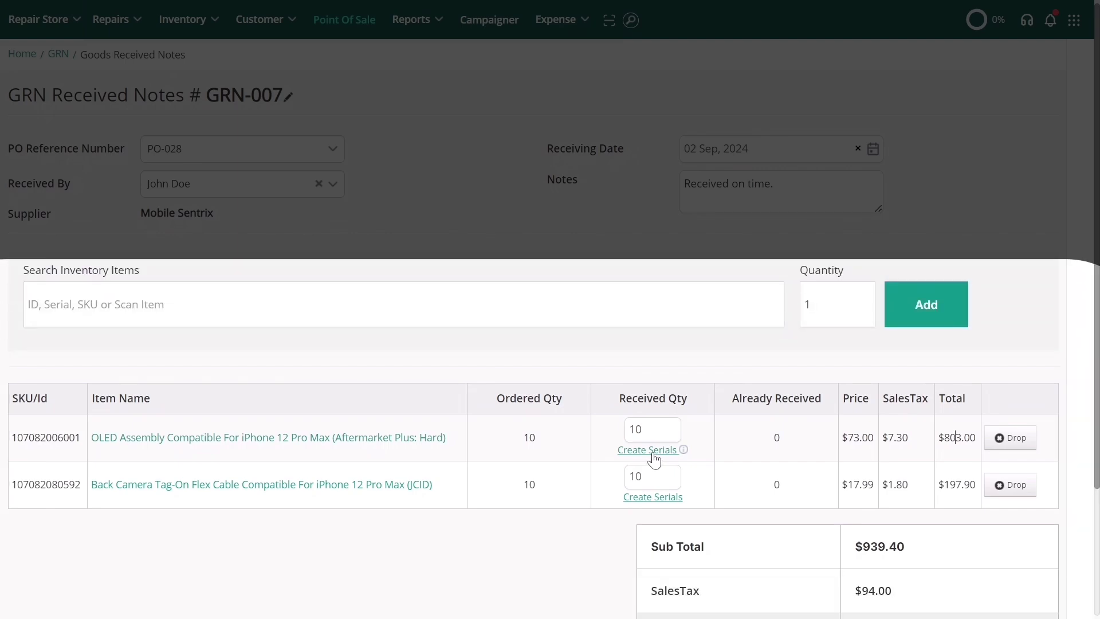
# Generate 10 serial numbers for the OLED Assembly item and save them.
pyautogui.click(653, 452)
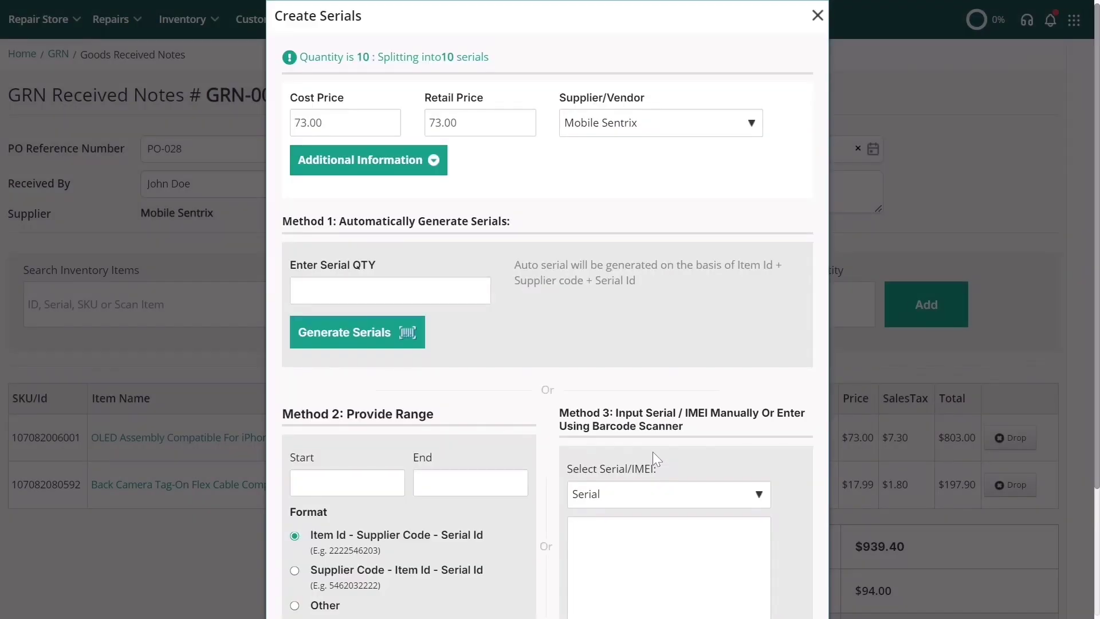
pyautogui.click(391, 291)
pyautogui.write('10')
pyautogui.click(385, 349)
pyautogui.scroll(-3, 596, 318)
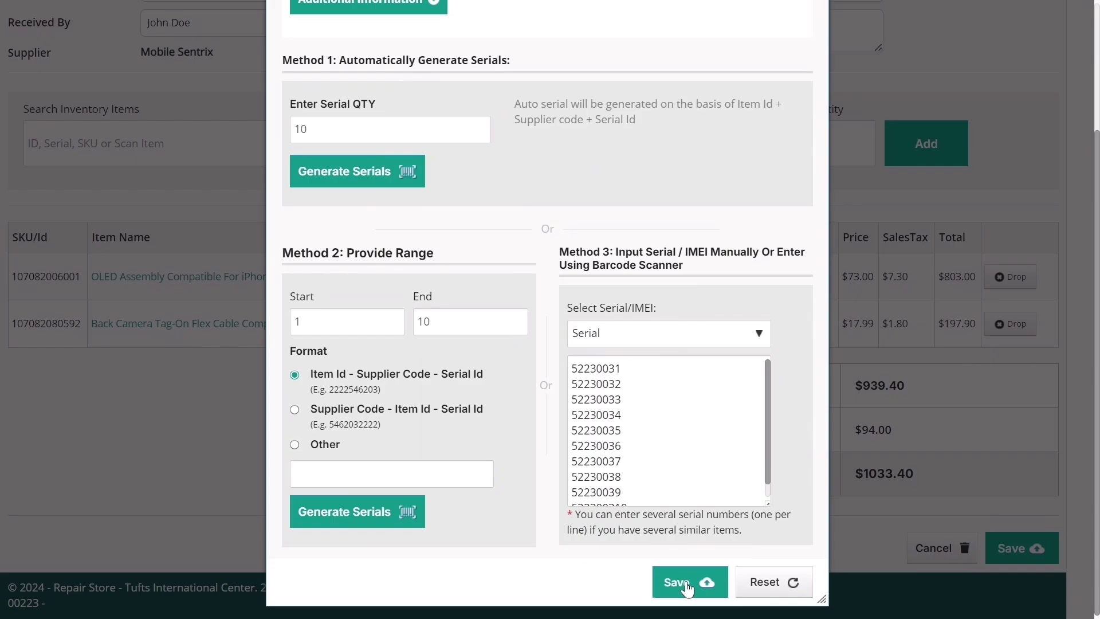
pyautogui.click(687, 588)
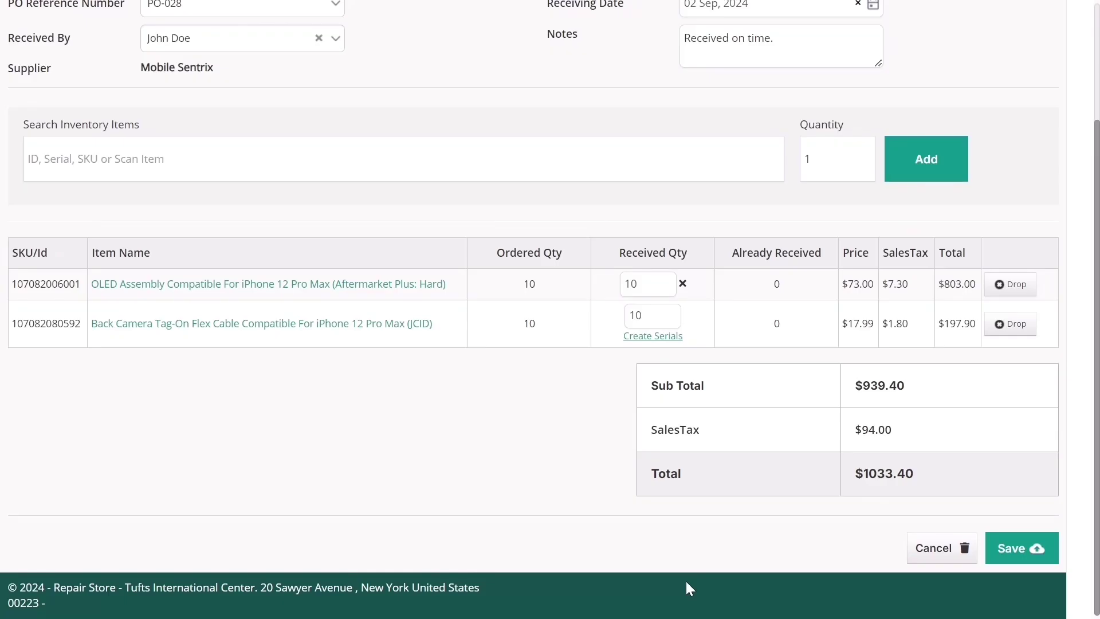
# Save GRN-007 and print barcode labels for the Back Camera Tag-On Flex Cable.
pyautogui.click(998, 548)
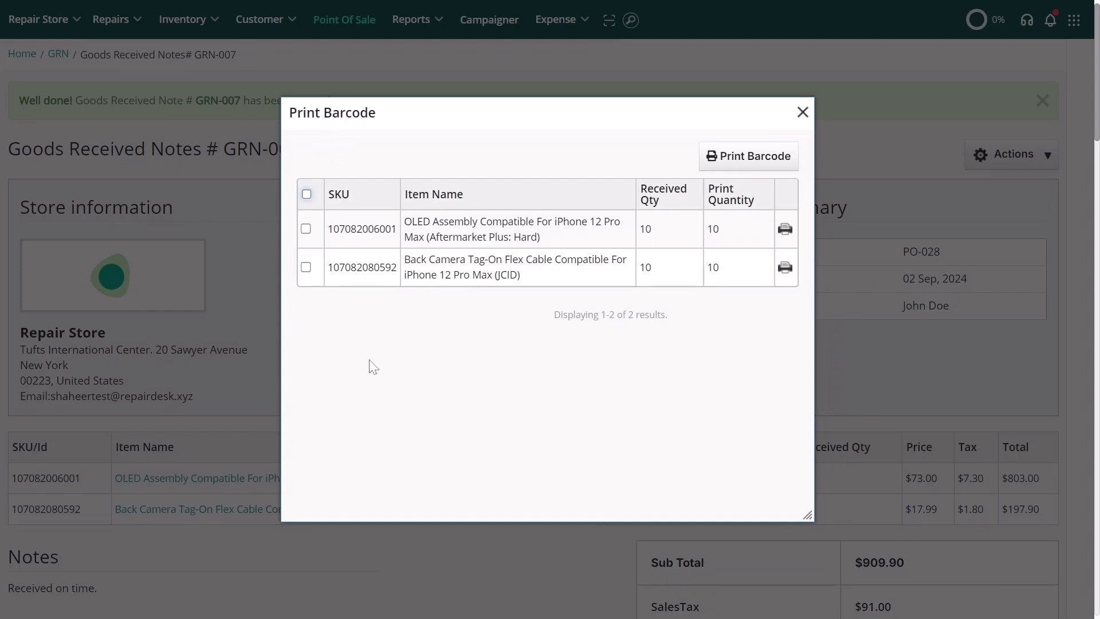
pyautogui.click(306, 268)
pyautogui.click(778, 160)
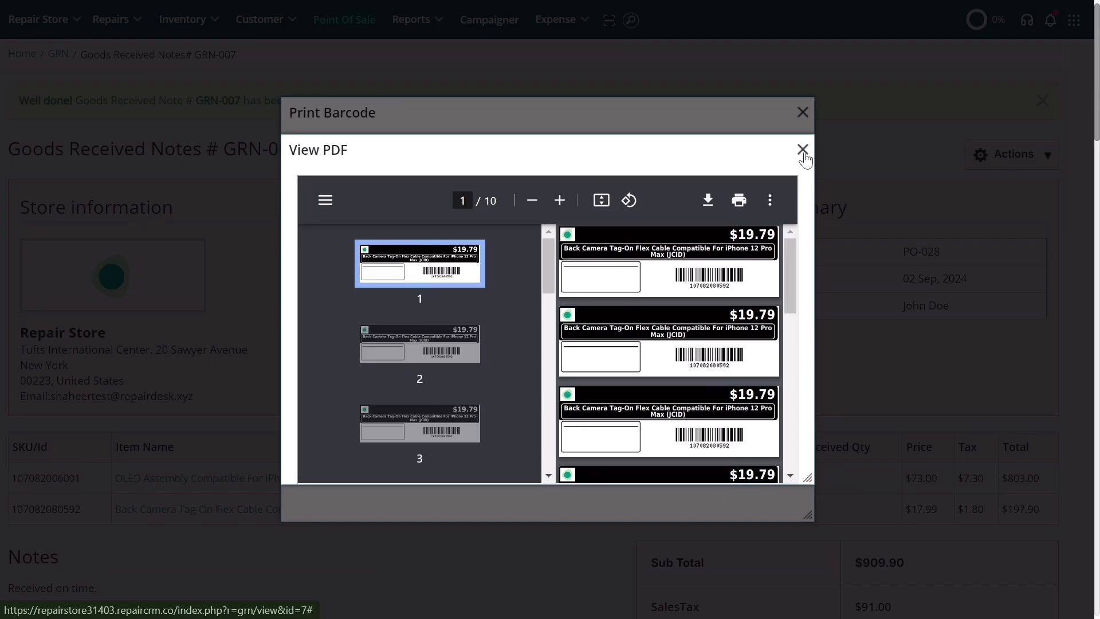
pyautogui.click(803, 150)
# Close the barcode printing window and scroll down the GRN page to the PO-028 link.
pyautogui.click(801, 112)
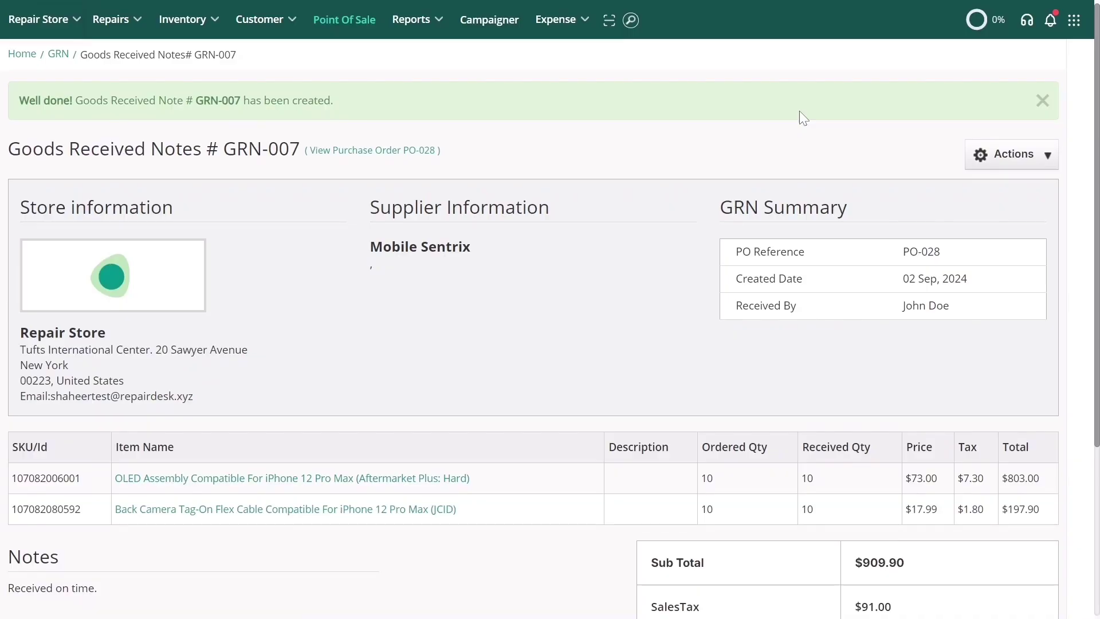
pyautogui.scroll(-4, 466, 301)
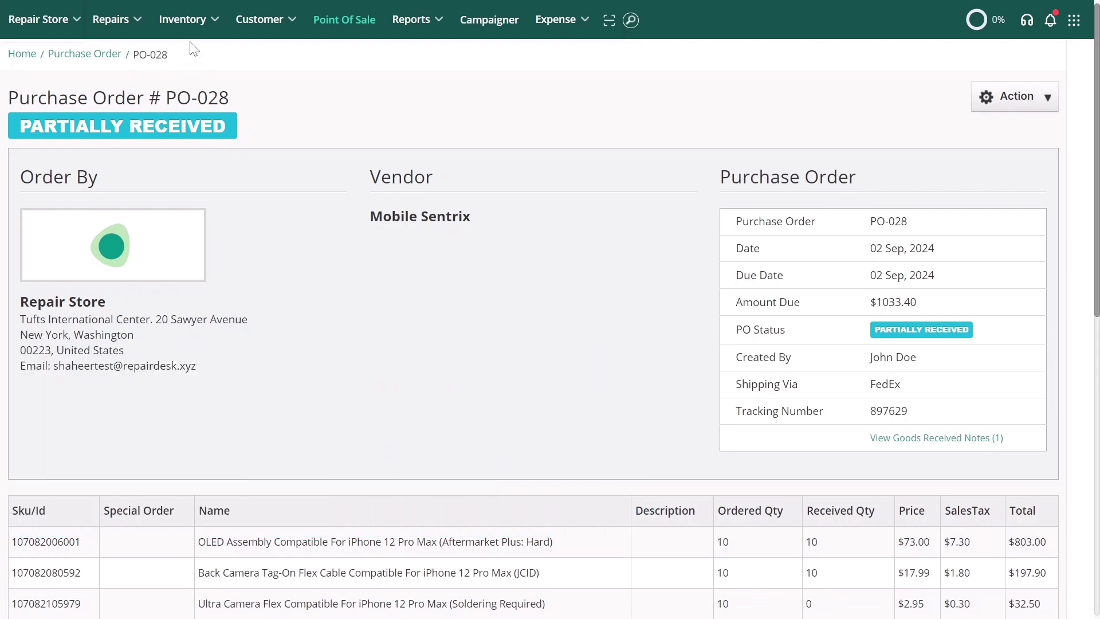
# Filter the goods received note list to supplier Mobile Sentrix.
pyautogui.moveTo(189, 27)
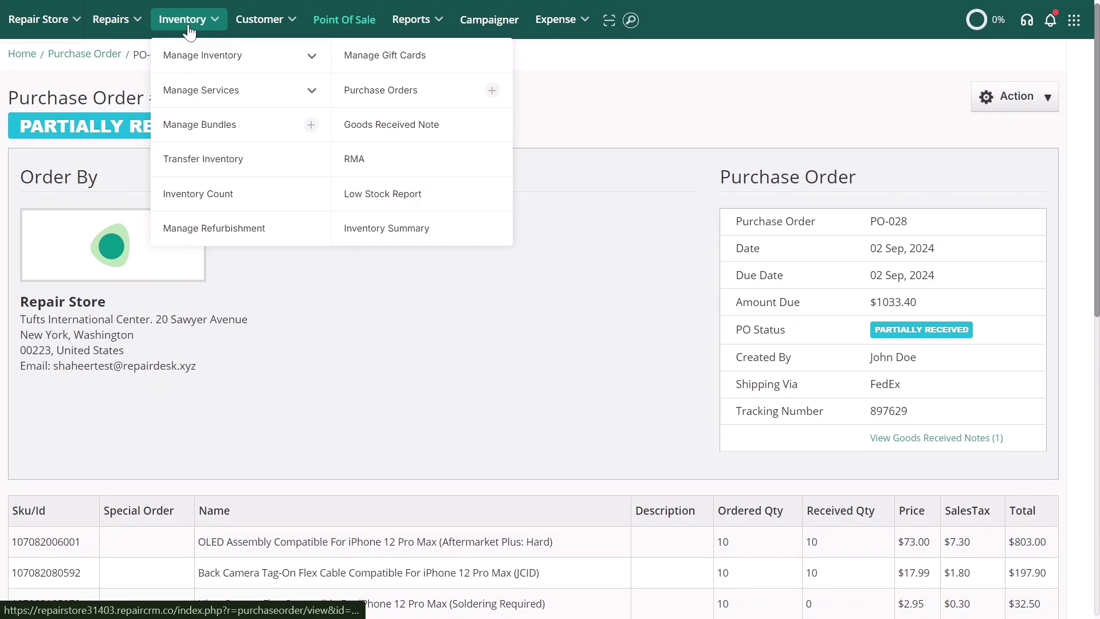
pyautogui.click(364, 132)
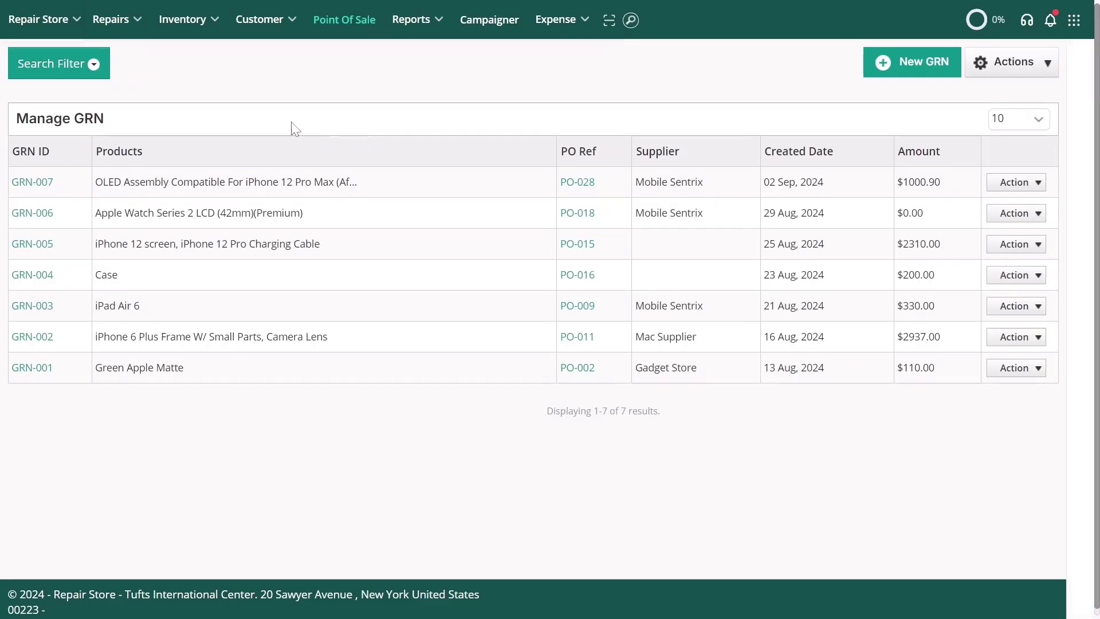
pyautogui.click(79, 75)
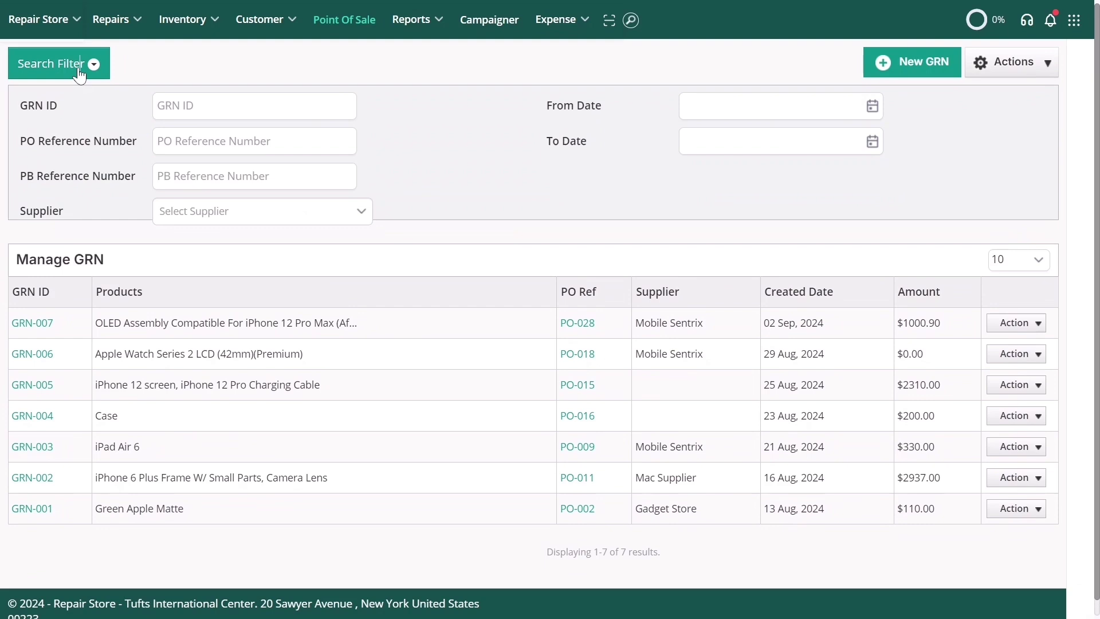
pyautogui.click(195, 220)
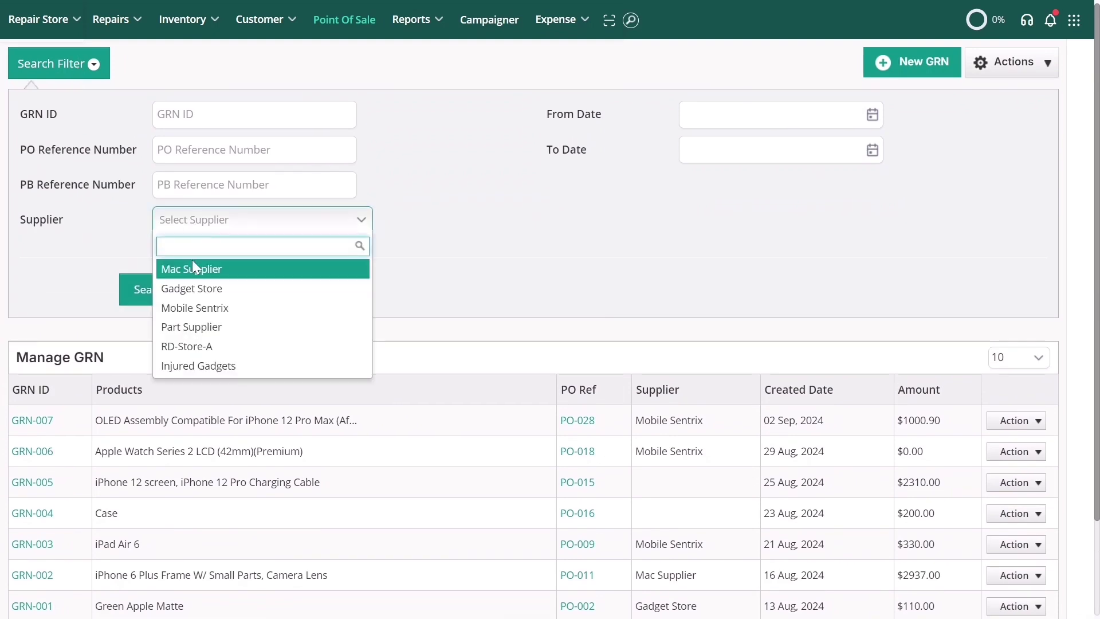
pyautogui.click(207, 309)
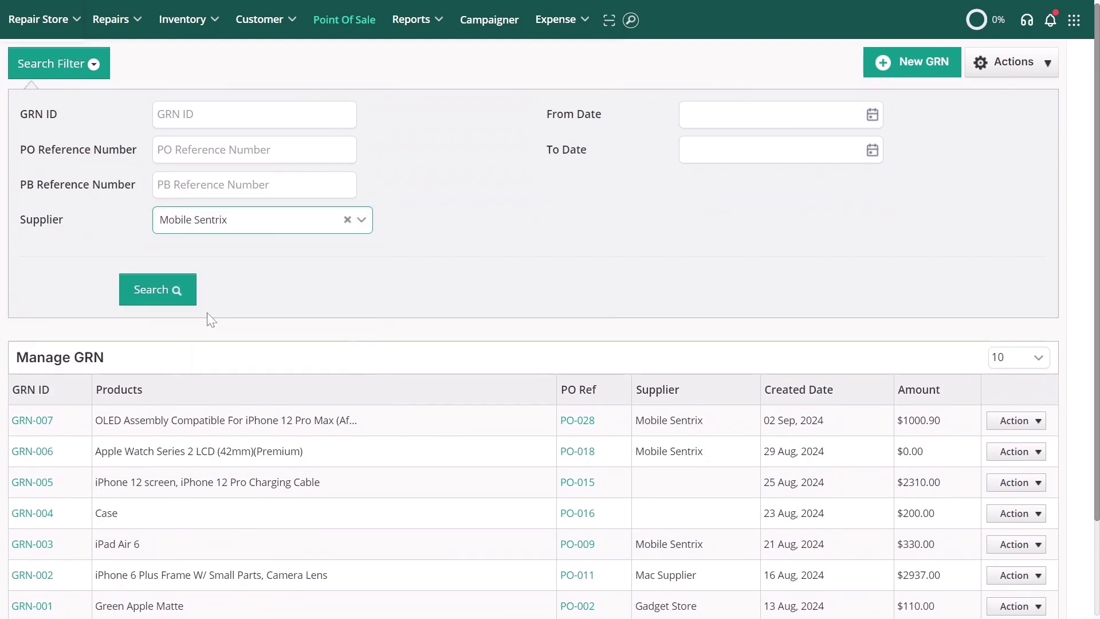
pyautogui.click(188, 299)
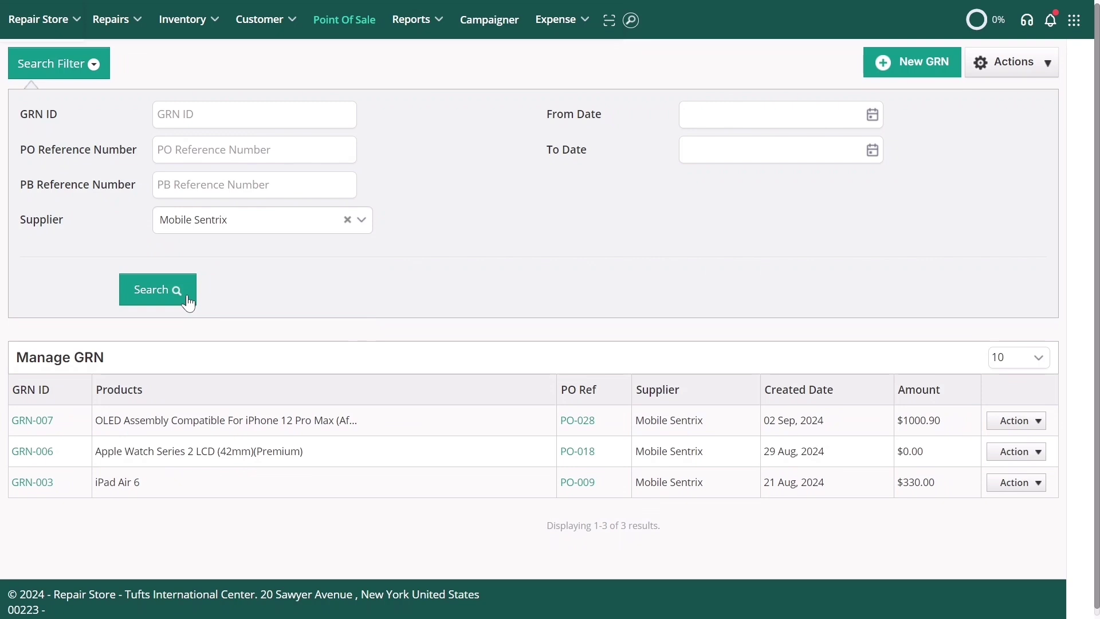